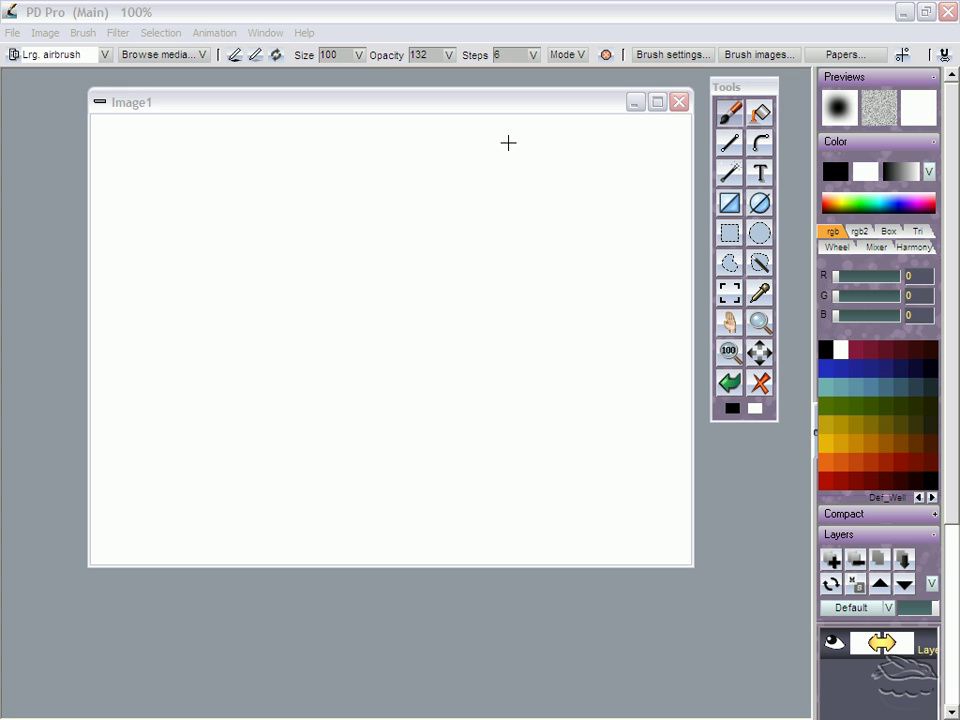
Nudge the blank Image1 canvas up-left, glance at the Image menu, then show the File menu
click(212, 108)
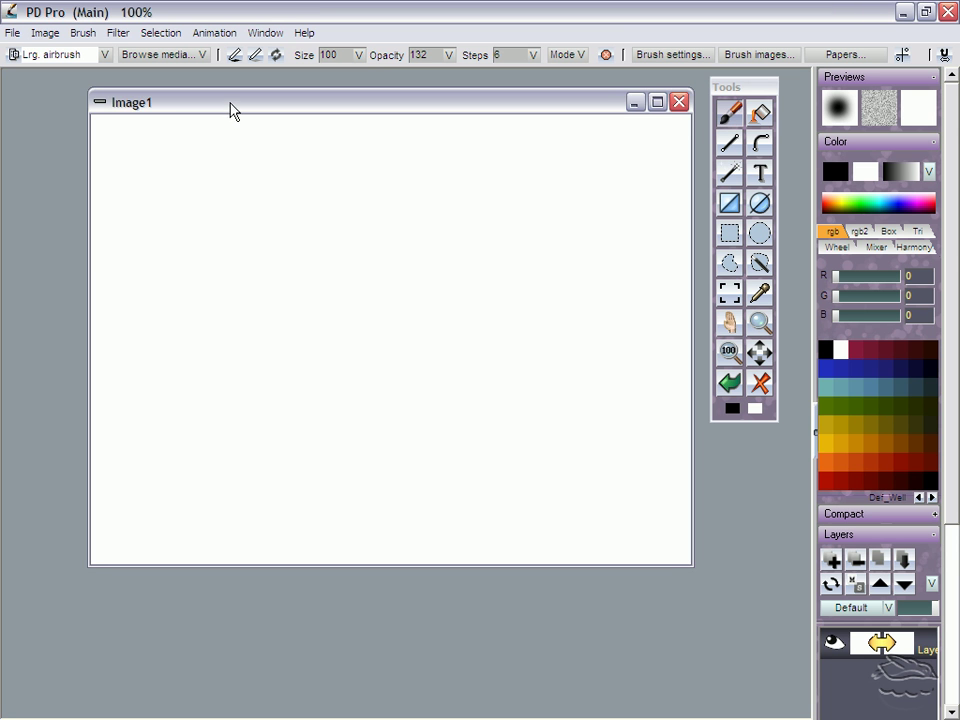
drag(231, 109, 223, 102)
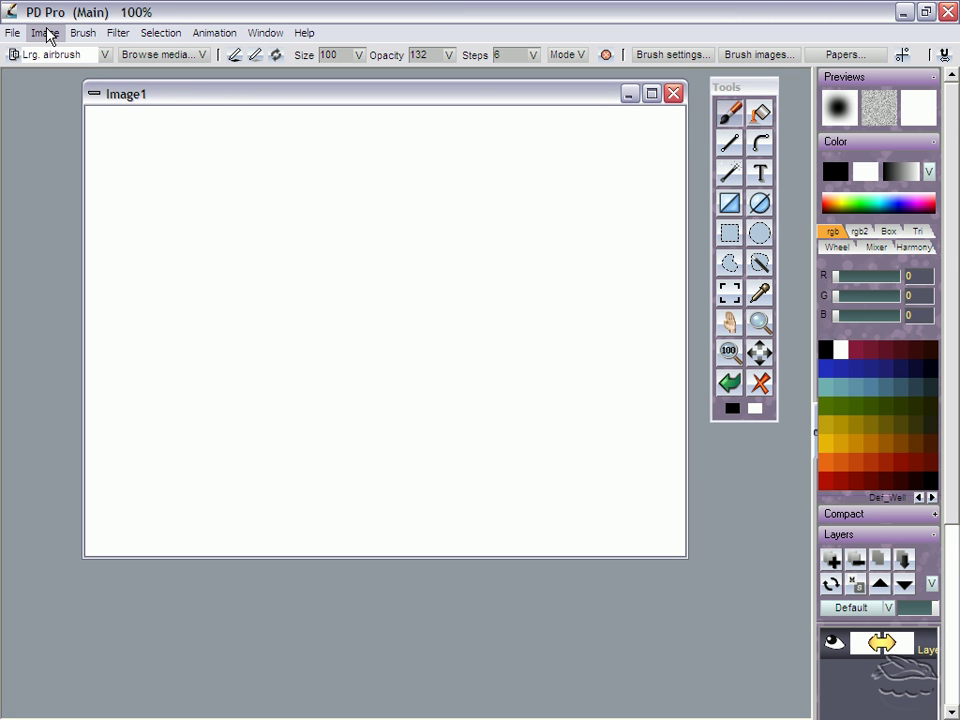
click(45, 33)
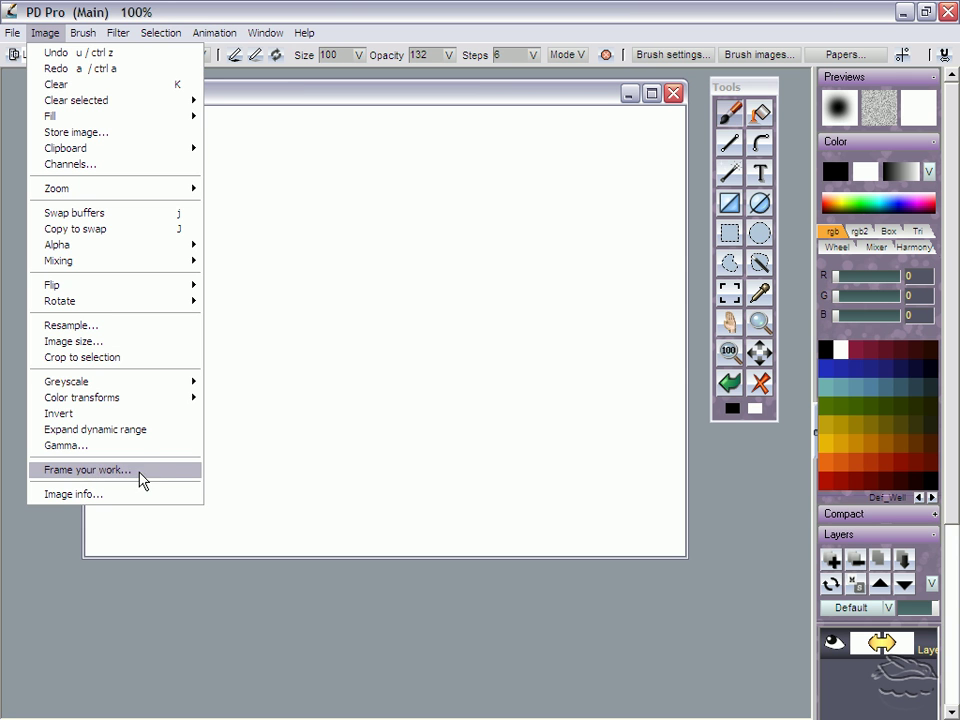
click(242, 92)
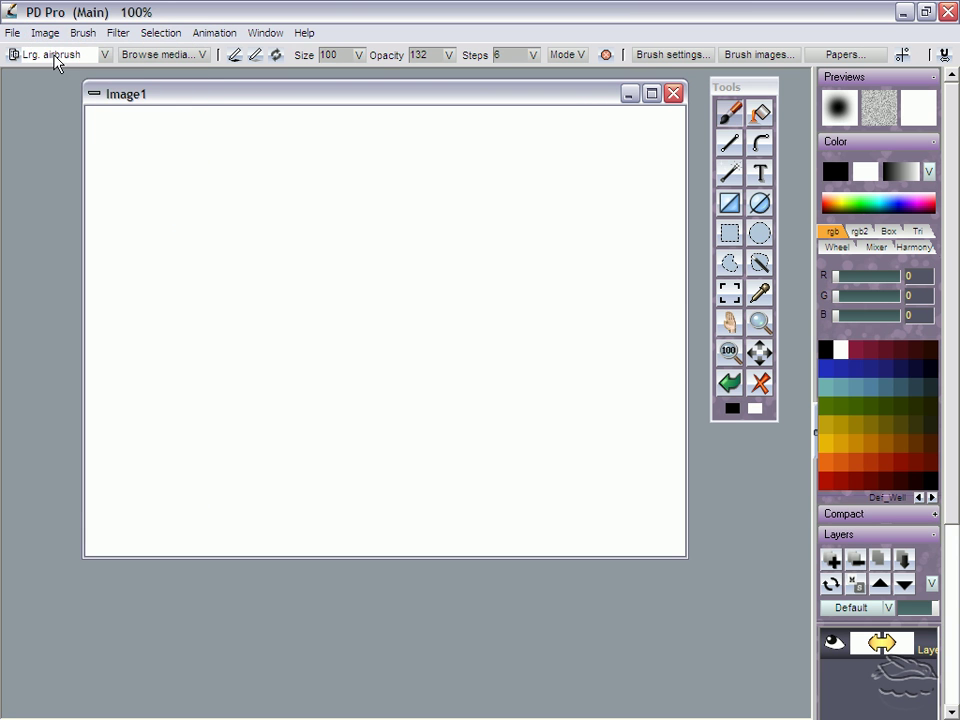
click(20, 30)
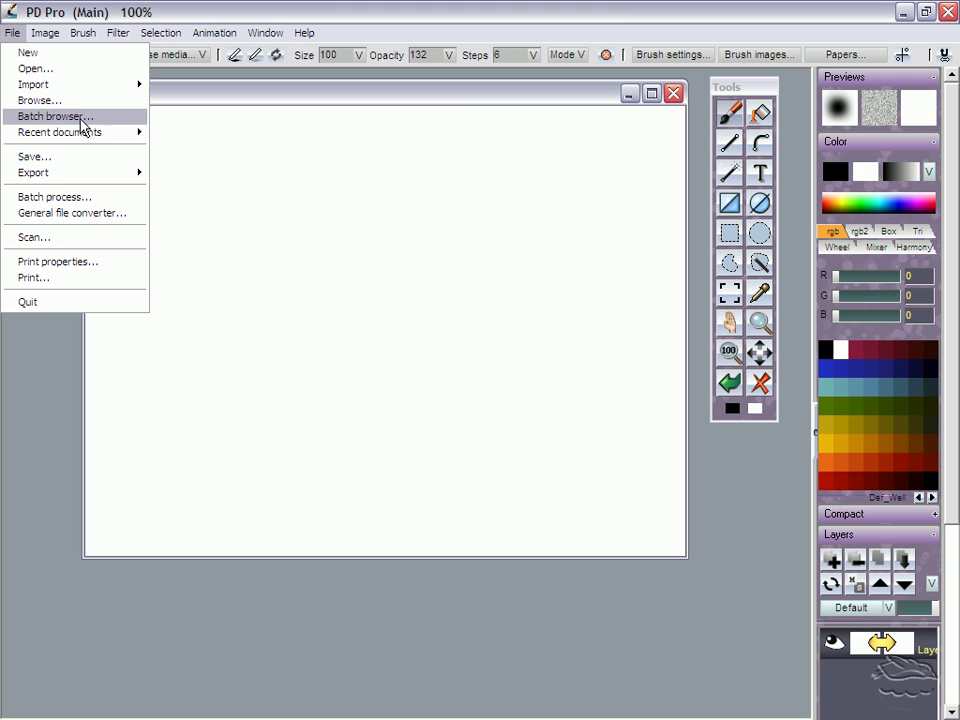
Launch the General file converter, park it lower left, and start File > Open in it
click(79, 216)
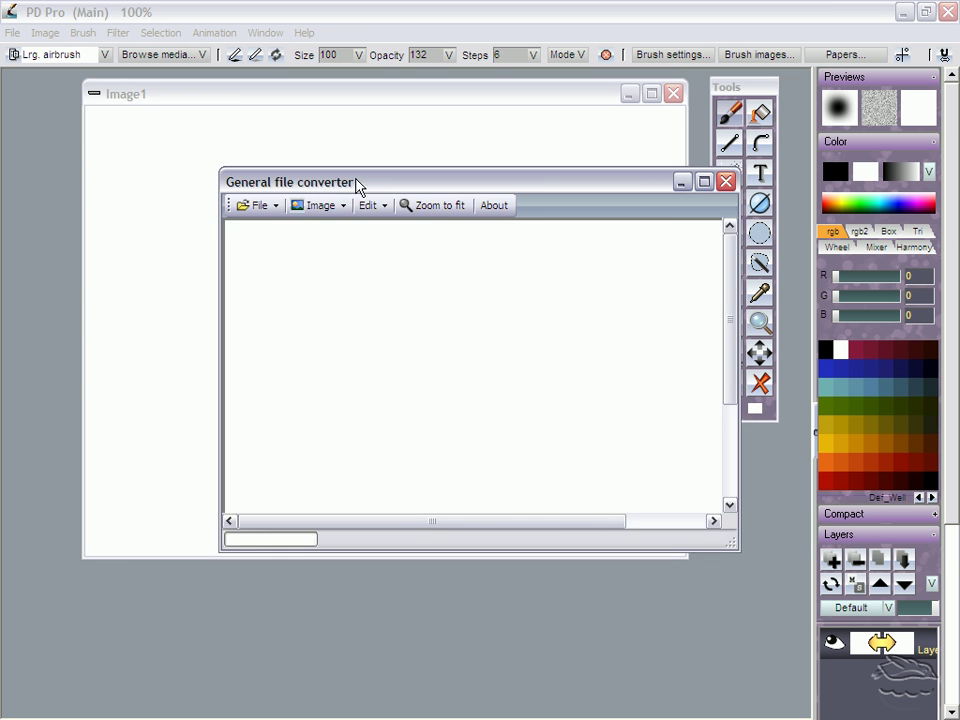
drag(358, 186, 183, 262)
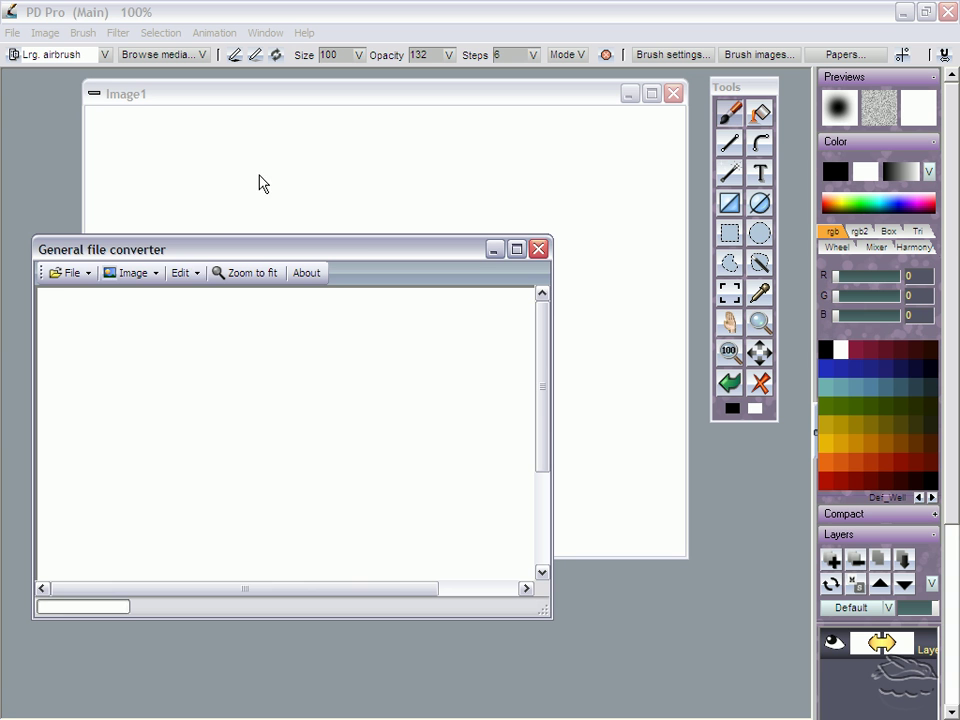
click(76, 280)
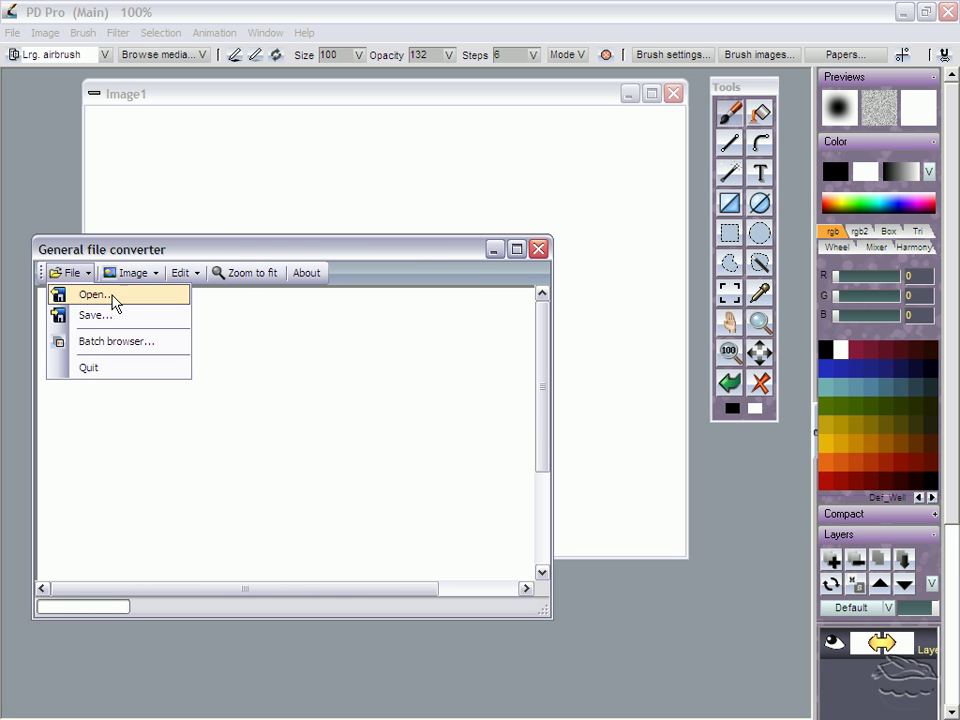
click(104, 298)
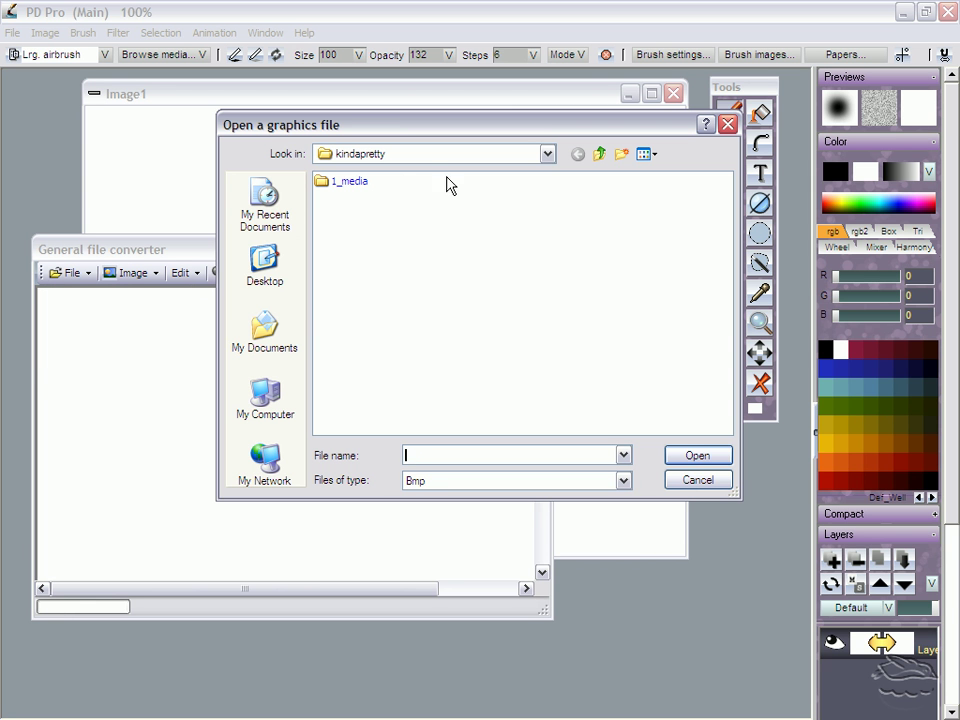
Open Kinda-pretty.jpg in the converter, filtering to Jpeg files and viewing them as thumbnails
click(425, 485)
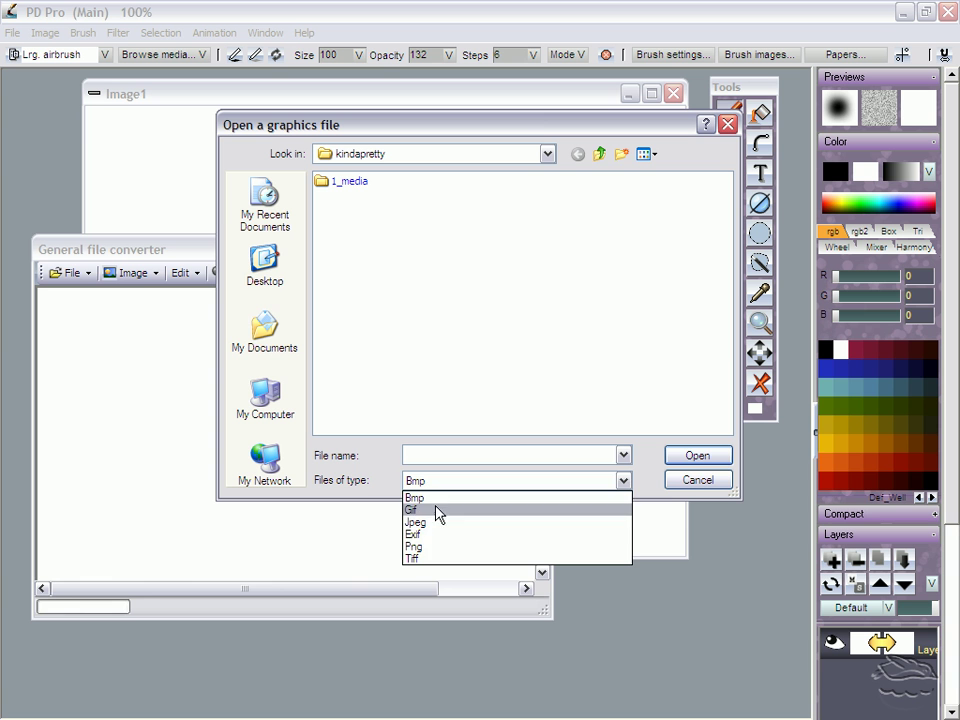
click(430, 525)
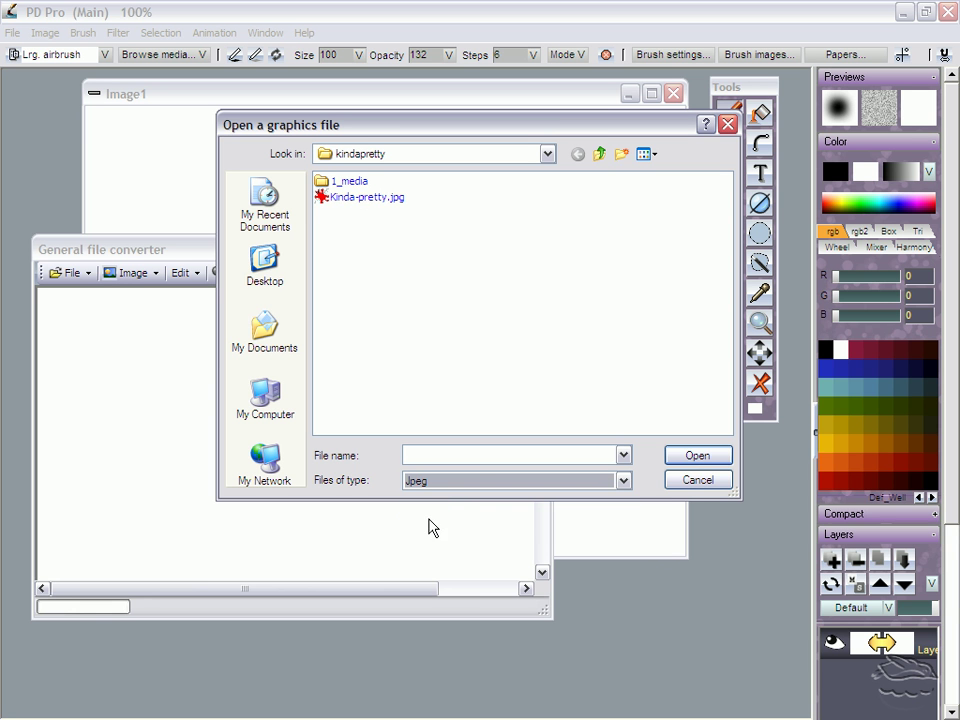
click(365, 198)
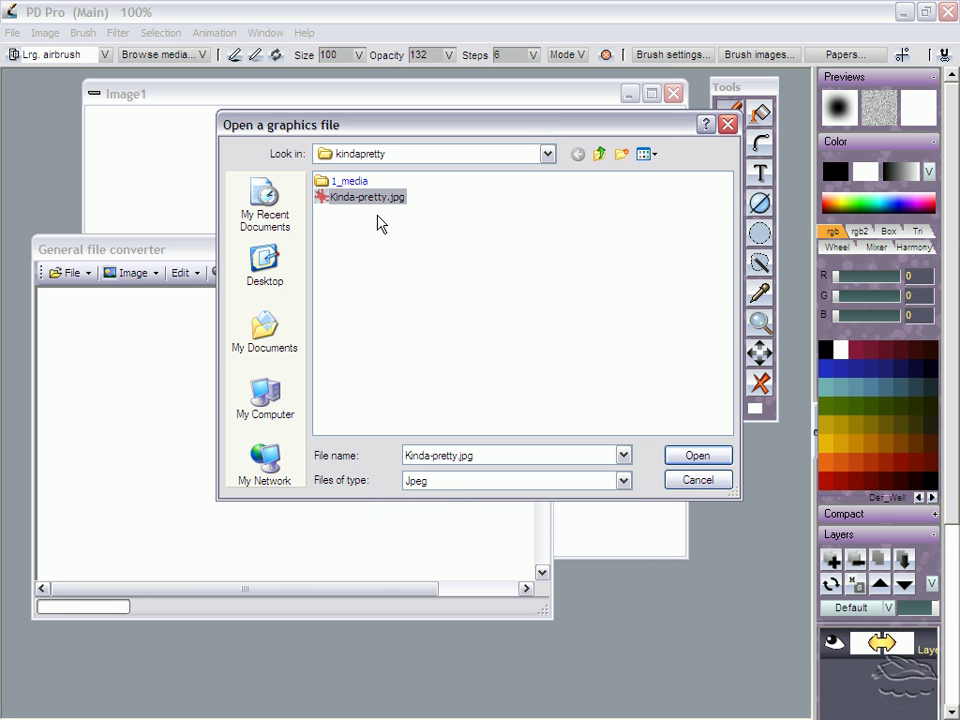
click(649, 156)
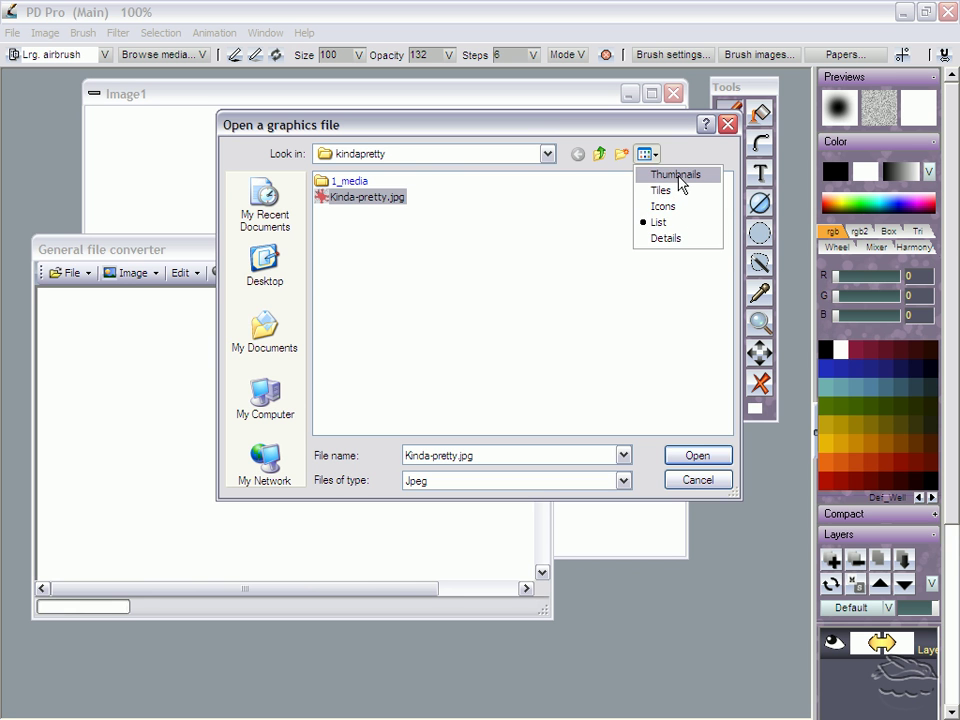
click(679, 178)
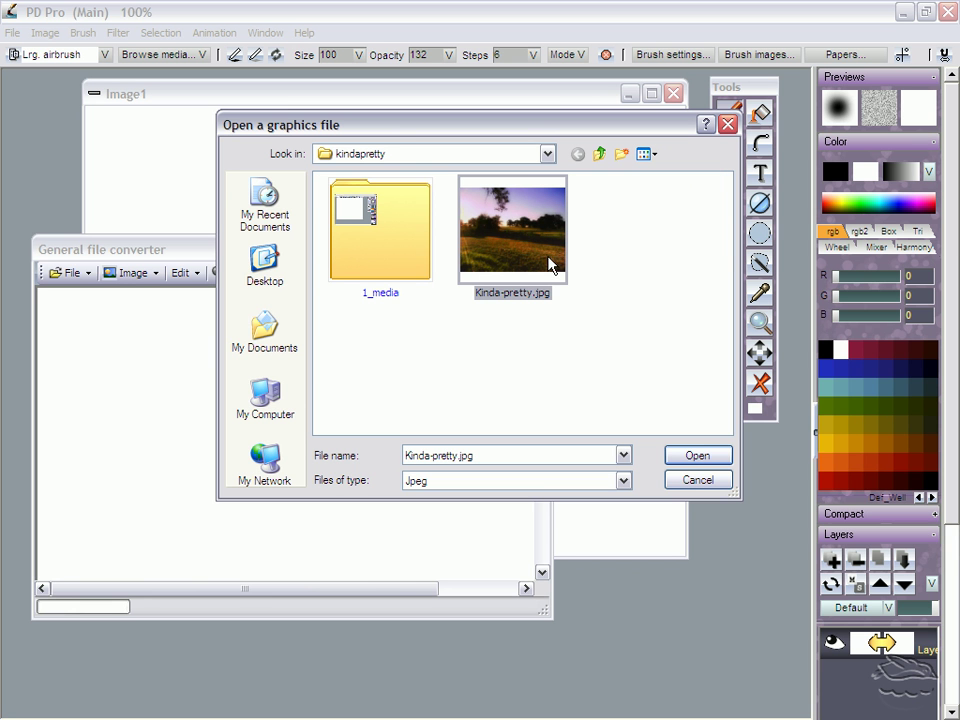
click(697, 457)
drag(236, 252, 222, 103)
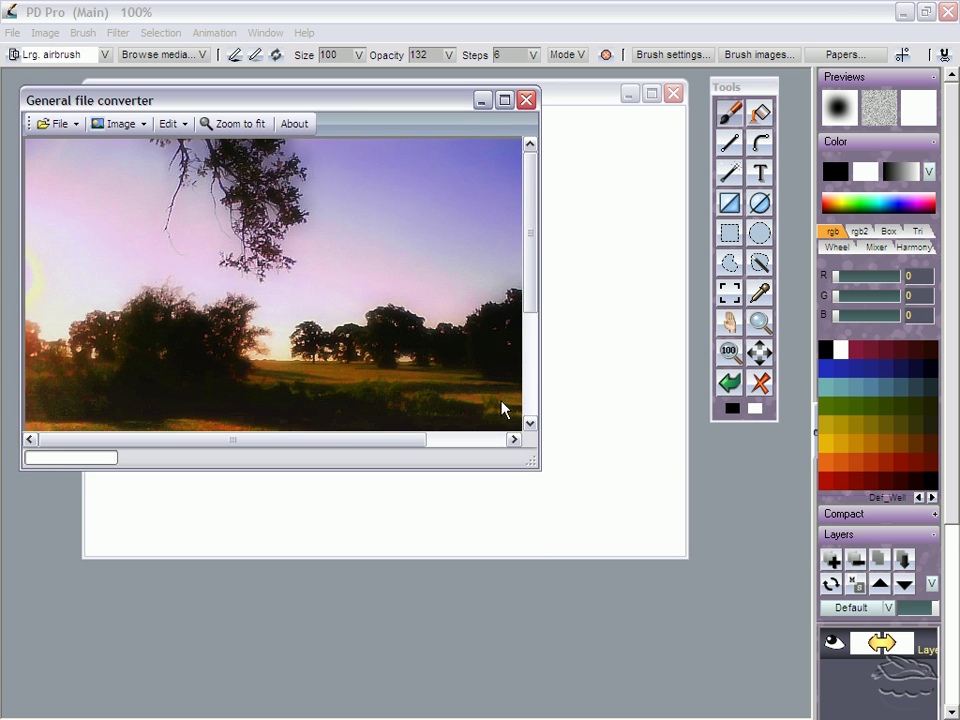
Enlarge the converter to show the whole 640×512 photo and check Image > Resize, cancelling unchanged
drag(532, 461, 658, 654)
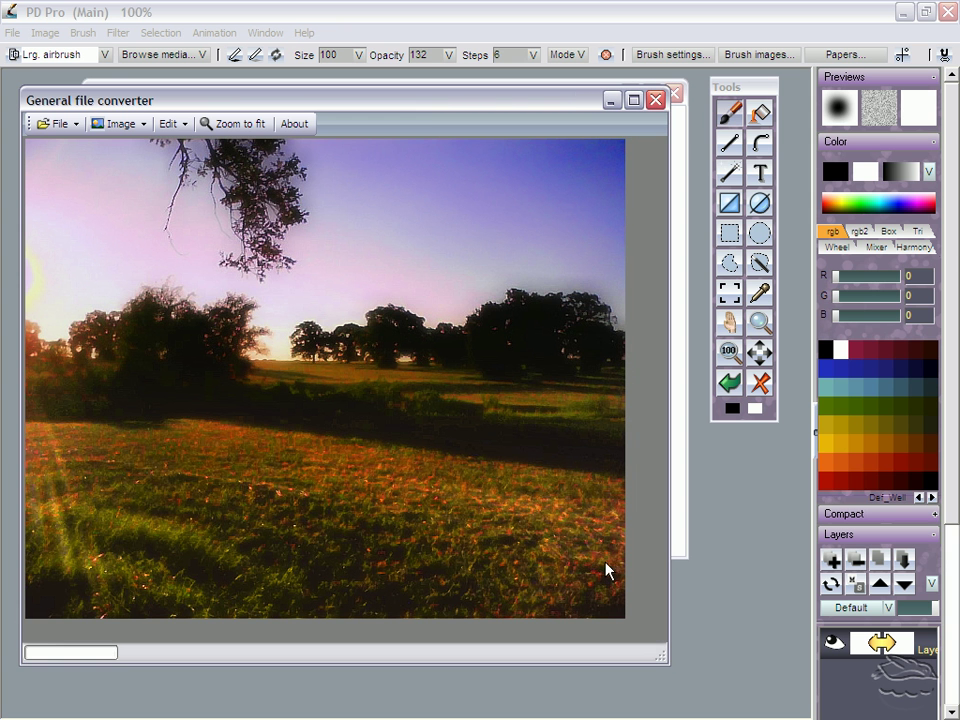
click(128, 125)
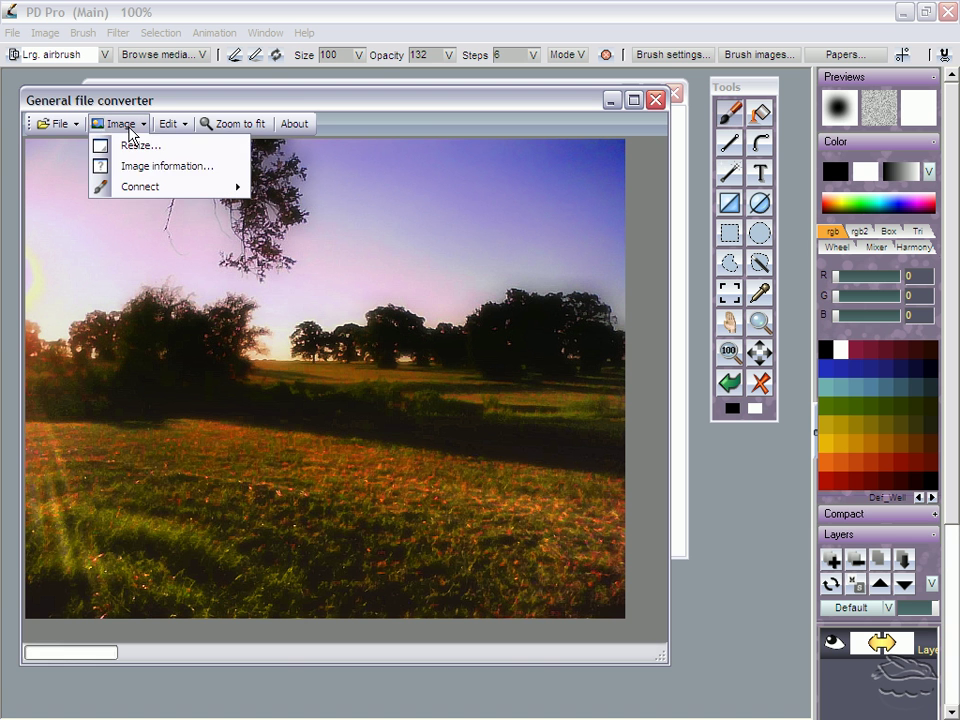
click(172, 150)
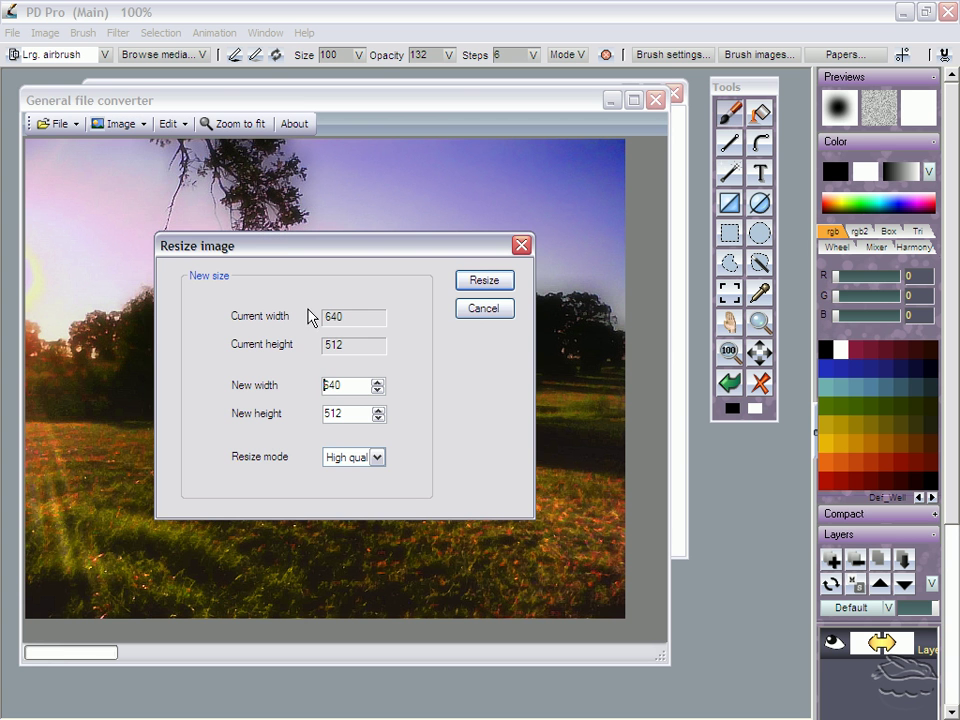
click(378, 458)
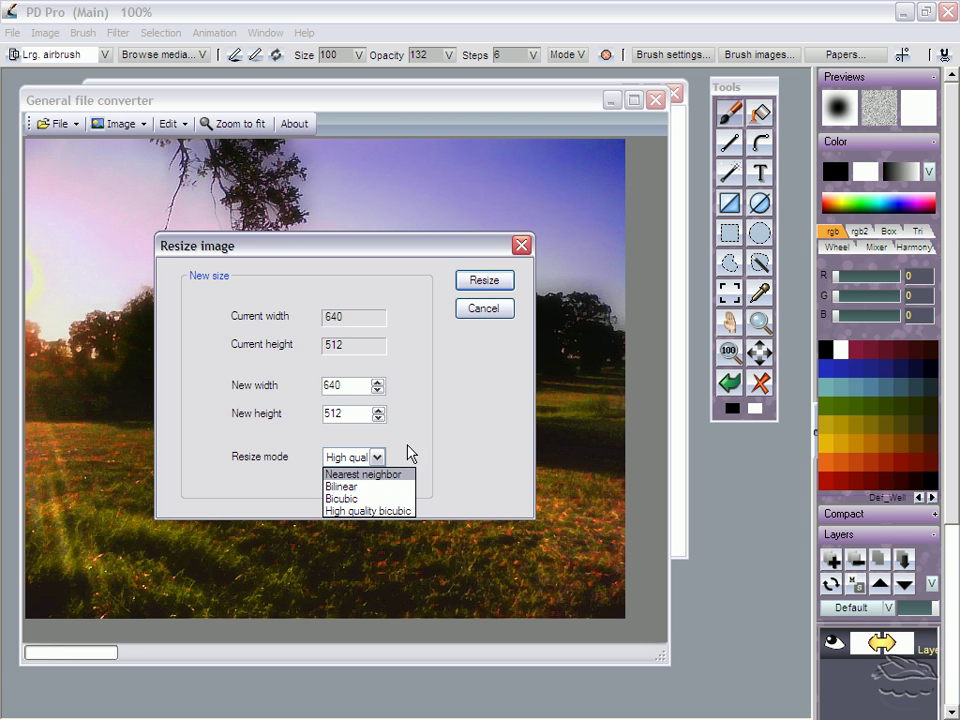
click(440, 467)
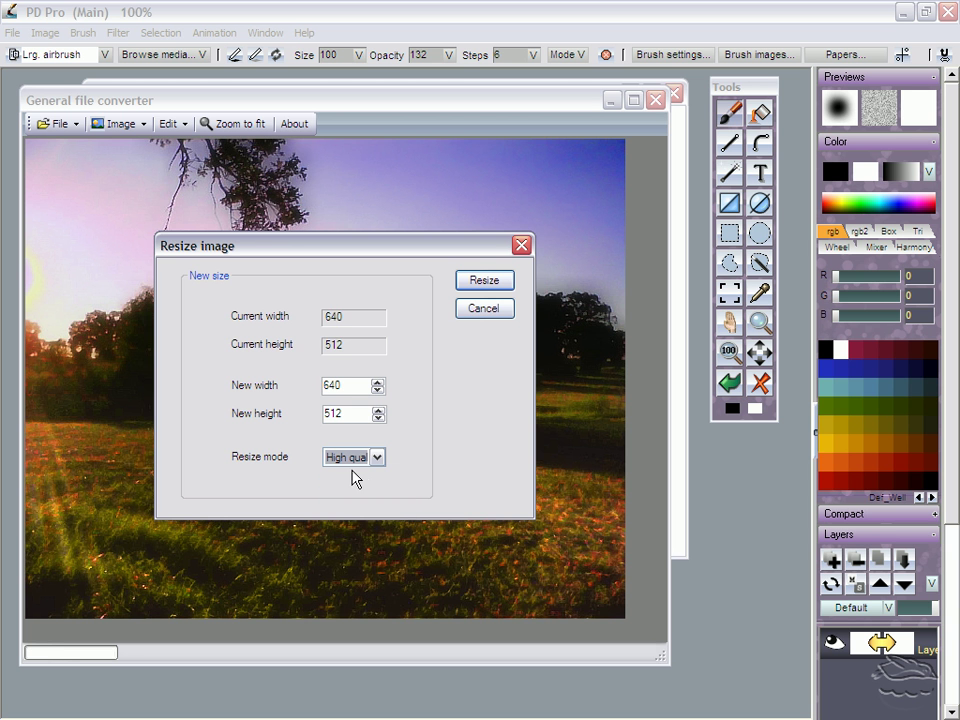
click(486, 309)
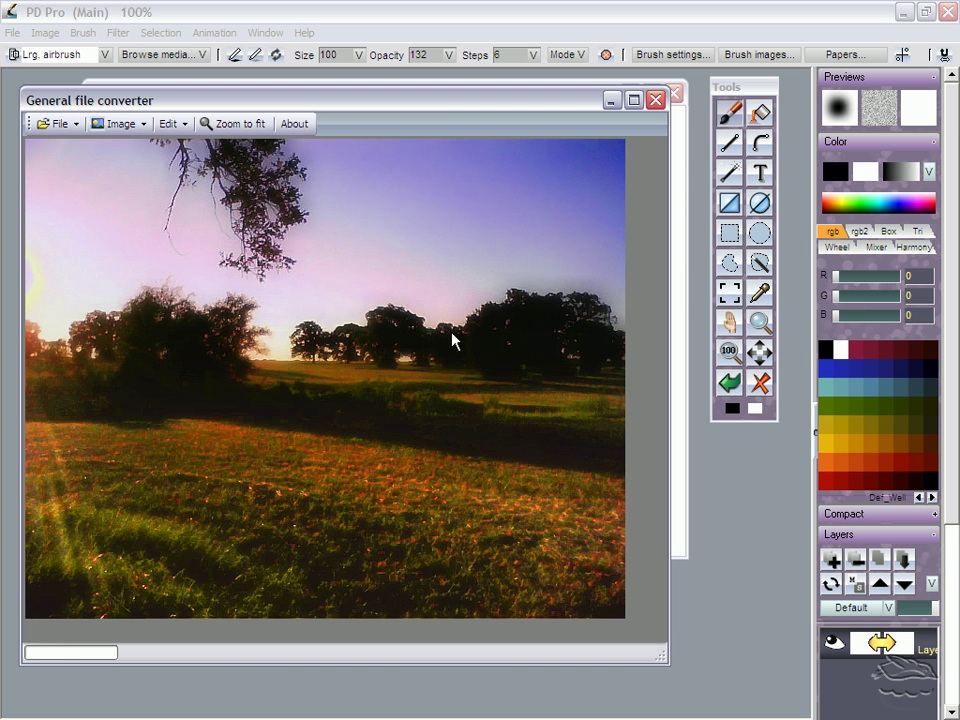
click(121, 124)
mouse_move(193, 192)
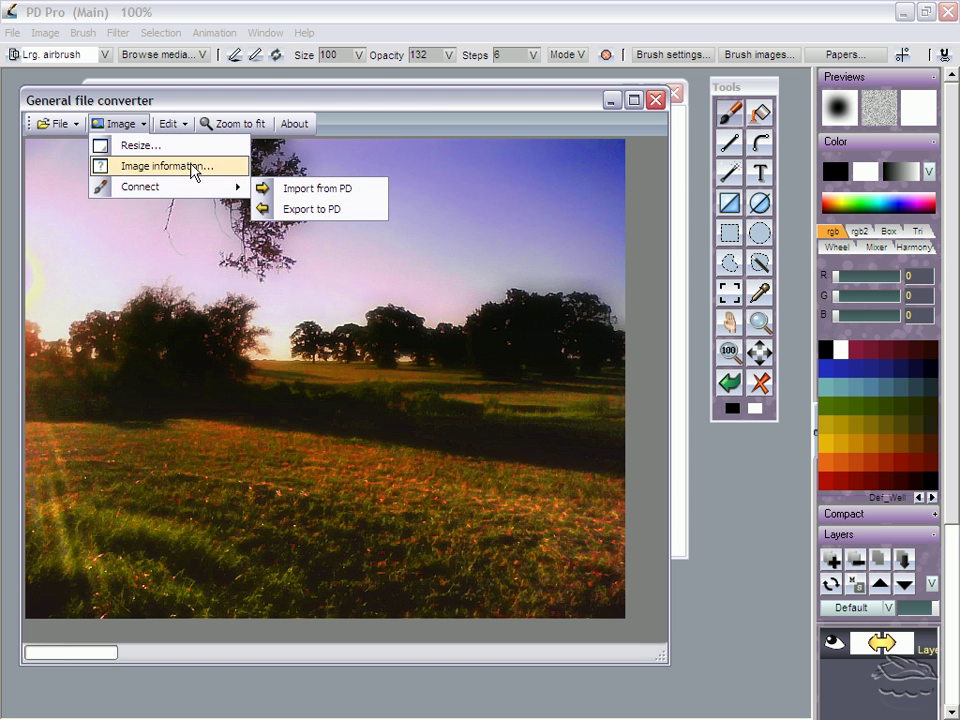
Send the photo to PD Pro with Image > Connect > Export to PD, replacing Image1's blank canvas
click(80, 108)
drag(89, 104, 115, 120)
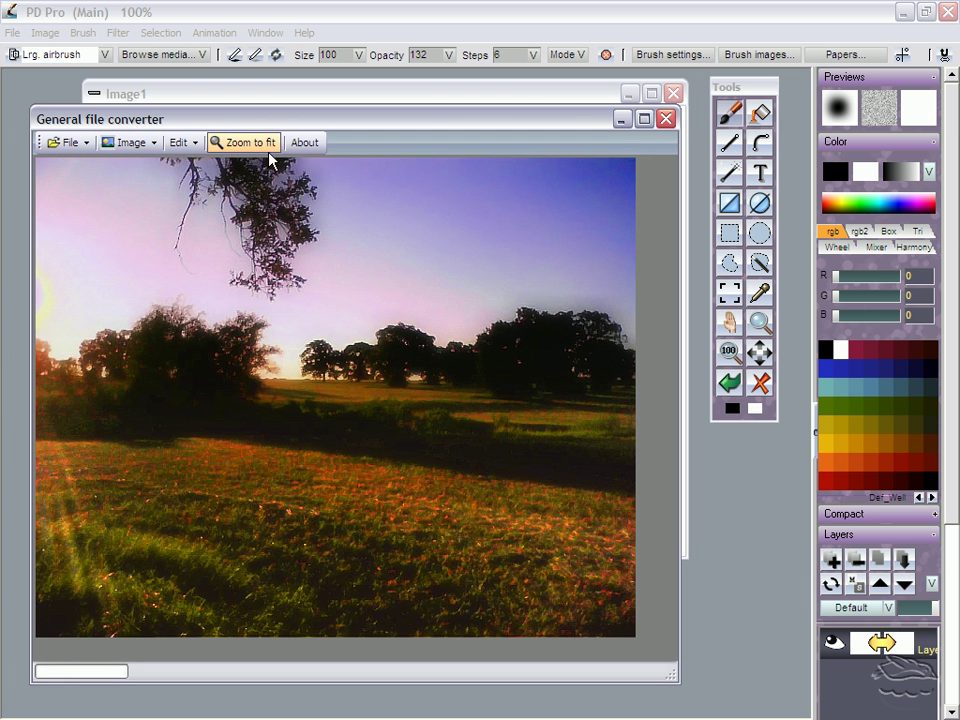
click(145, 142)
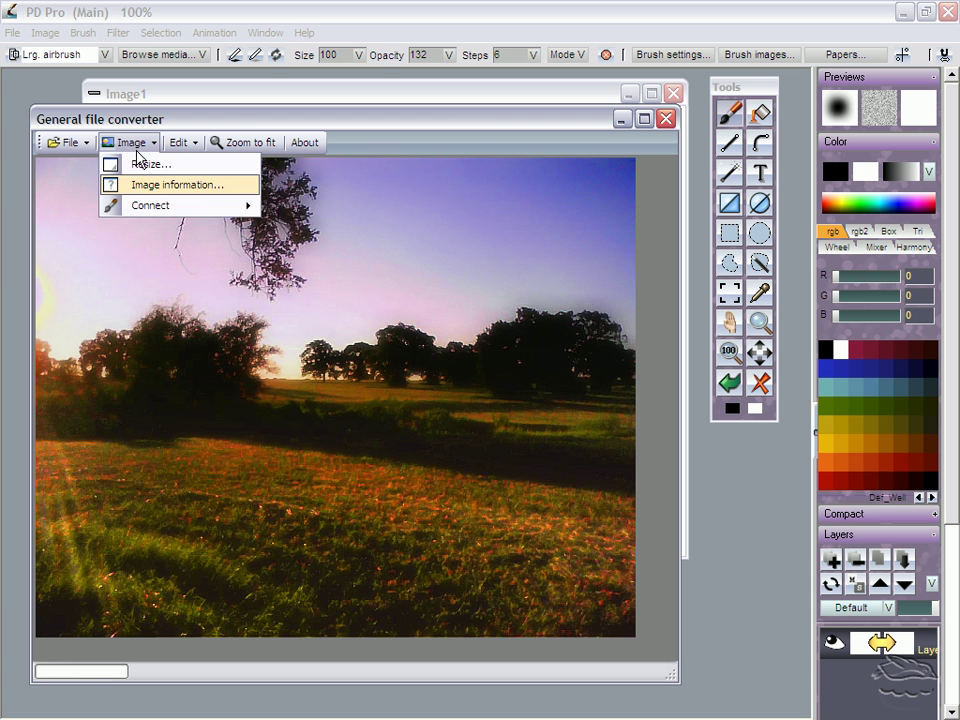
mouse_move(238, 210)
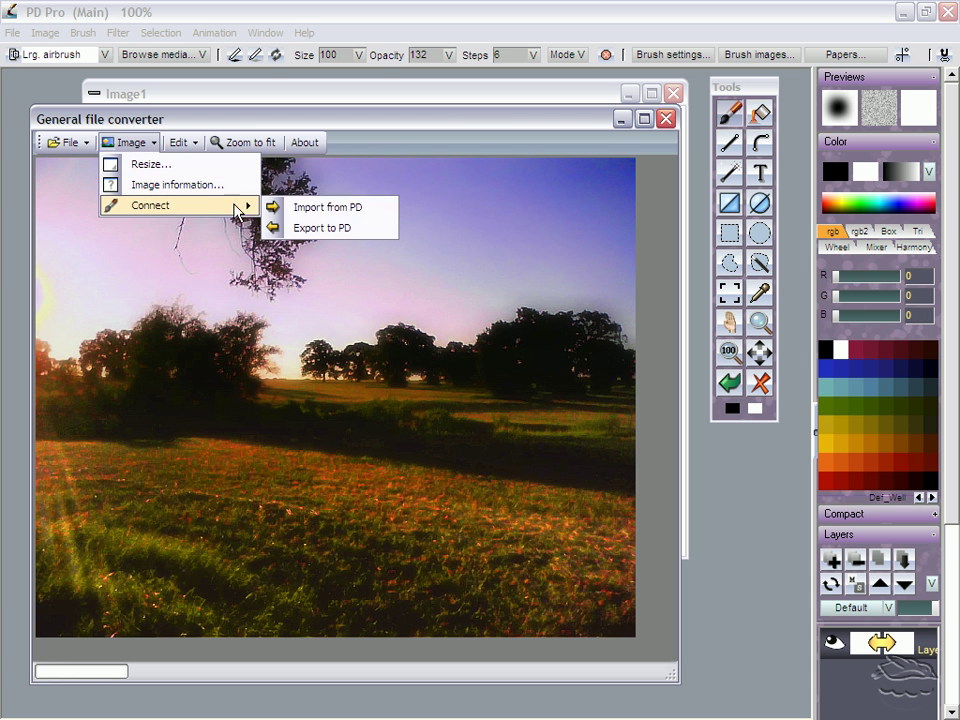
click(313, 229)
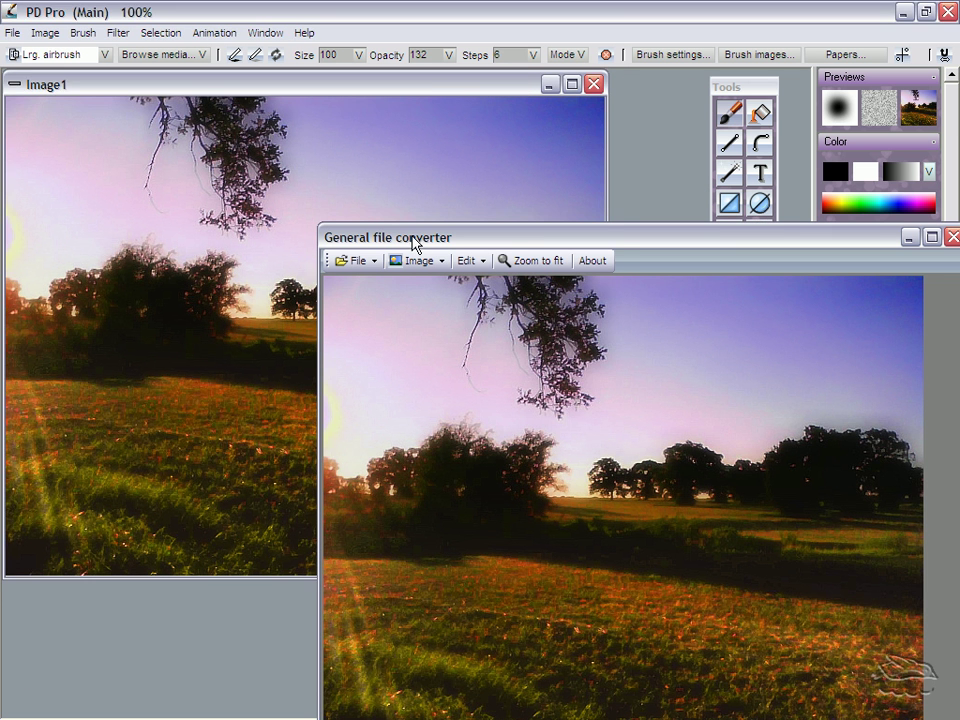
Paint three thick black airbrush strokes across the Image1 photo, then Alt+Tab to the converter
drag(408, 236, 474, 226)
click(285, 90)
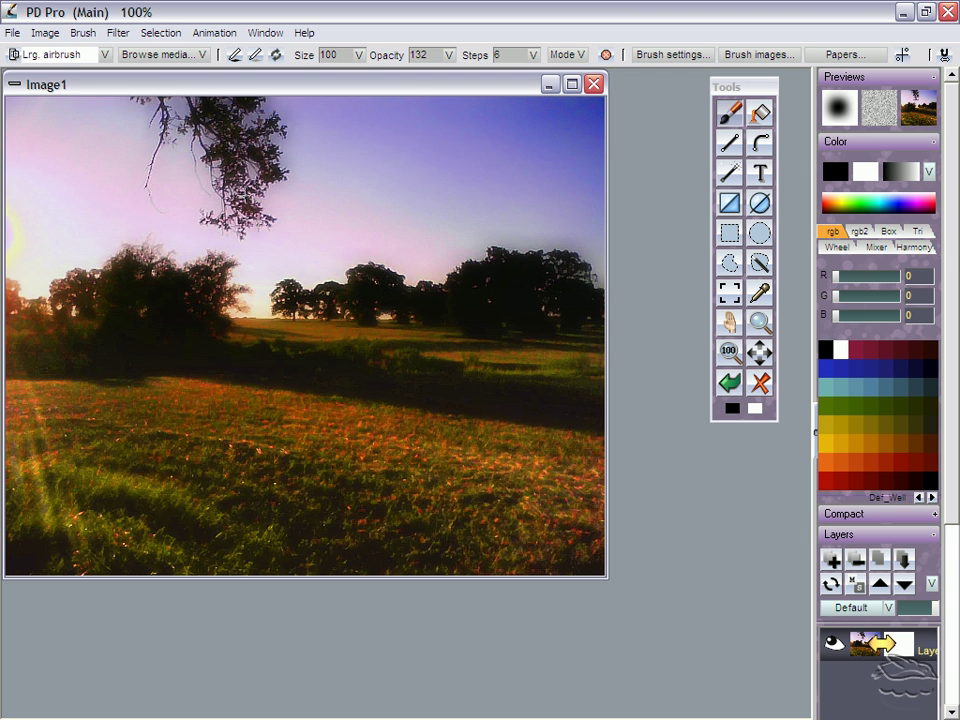
drag(152, 182, 289, 340)
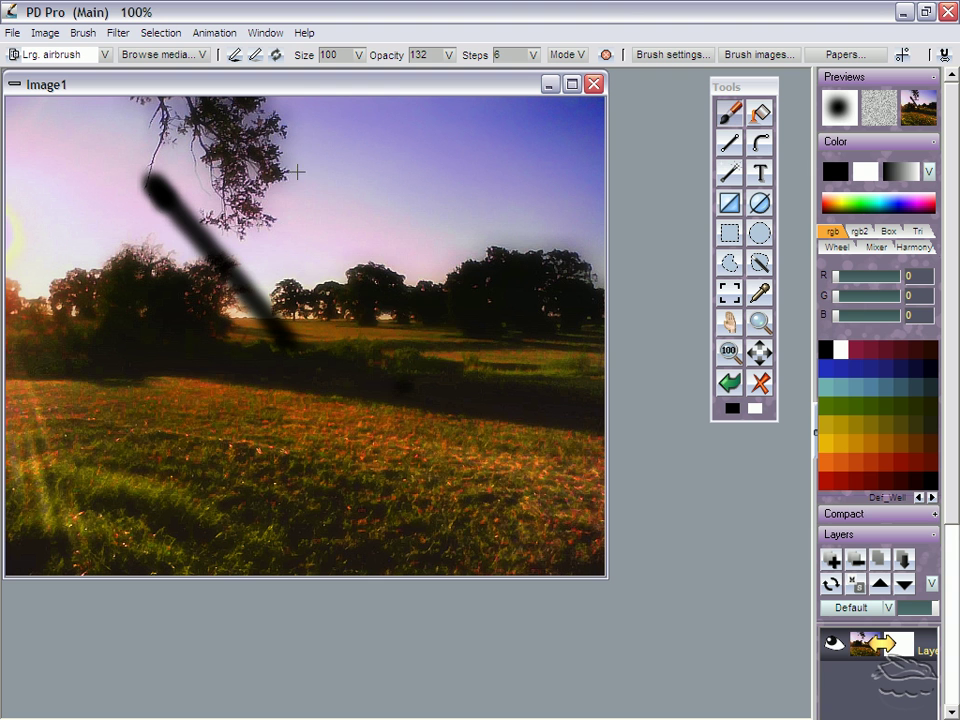
mouse_move(400, 250)
mouse_down()
mouse_move(435, 343)
mouse_move(150, 229)
mouse_move(383, 389)
mouse_up()
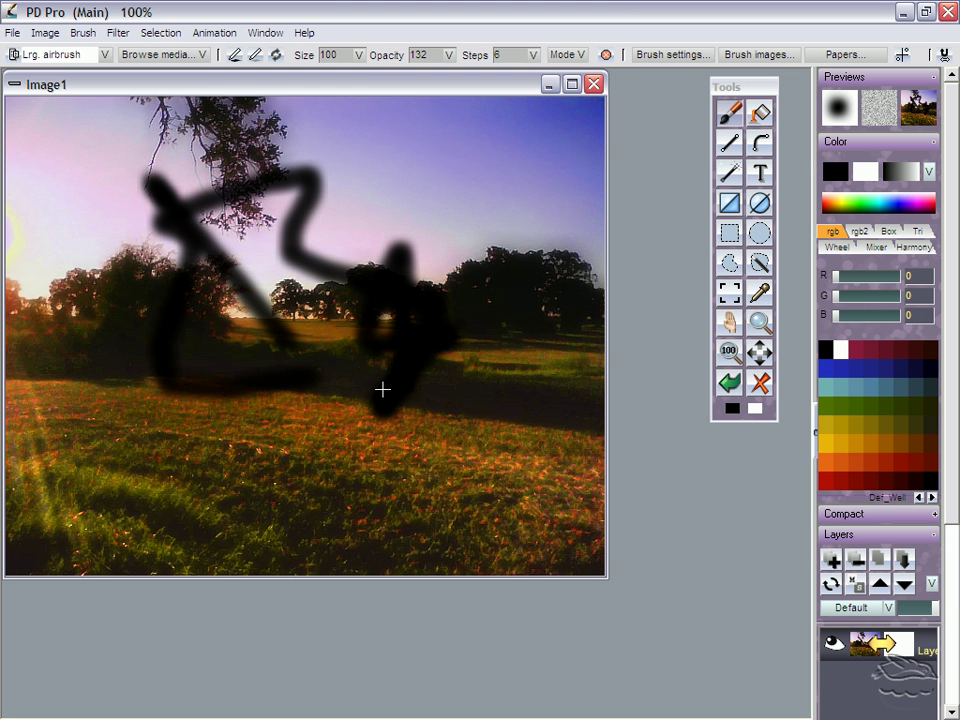
mouse_move(396, 204)
mouse_down()
mouse_move(501, 336)
mouse_move(489, 411)
mouse_up()
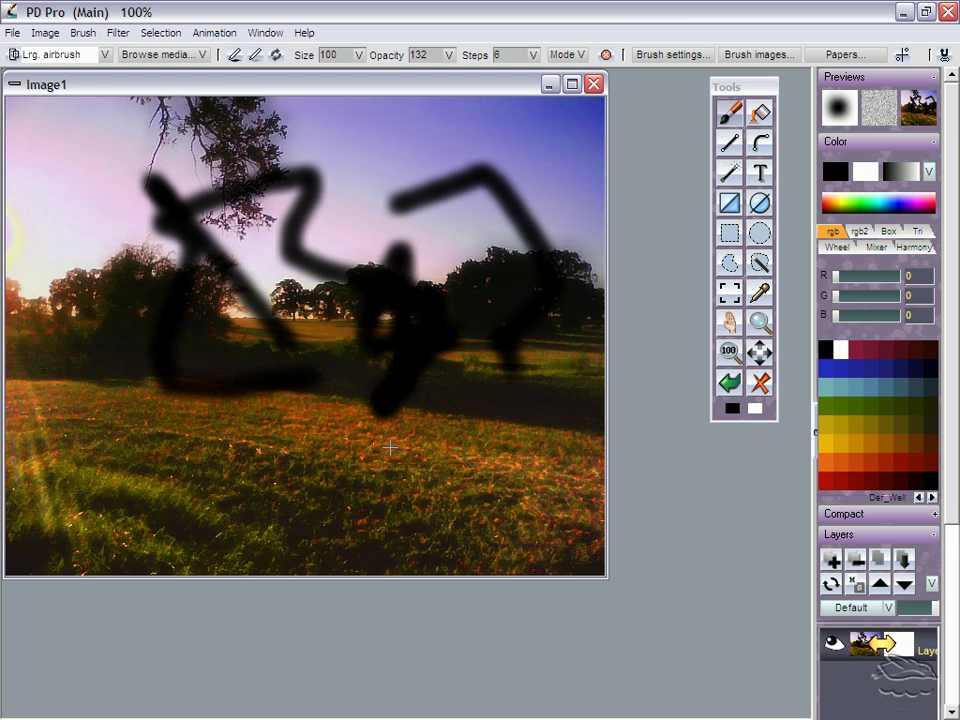
key(alt+Tab)
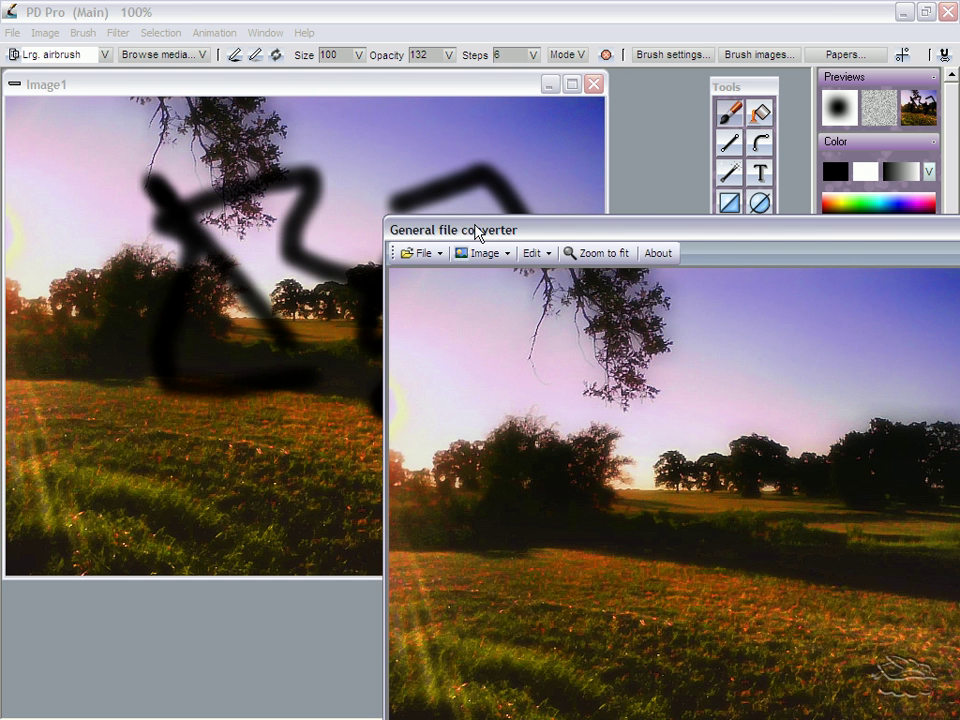
Re-export the clean photo via Export to PD, then move the converter to the lower right
drag(475, 230, 356, 148)
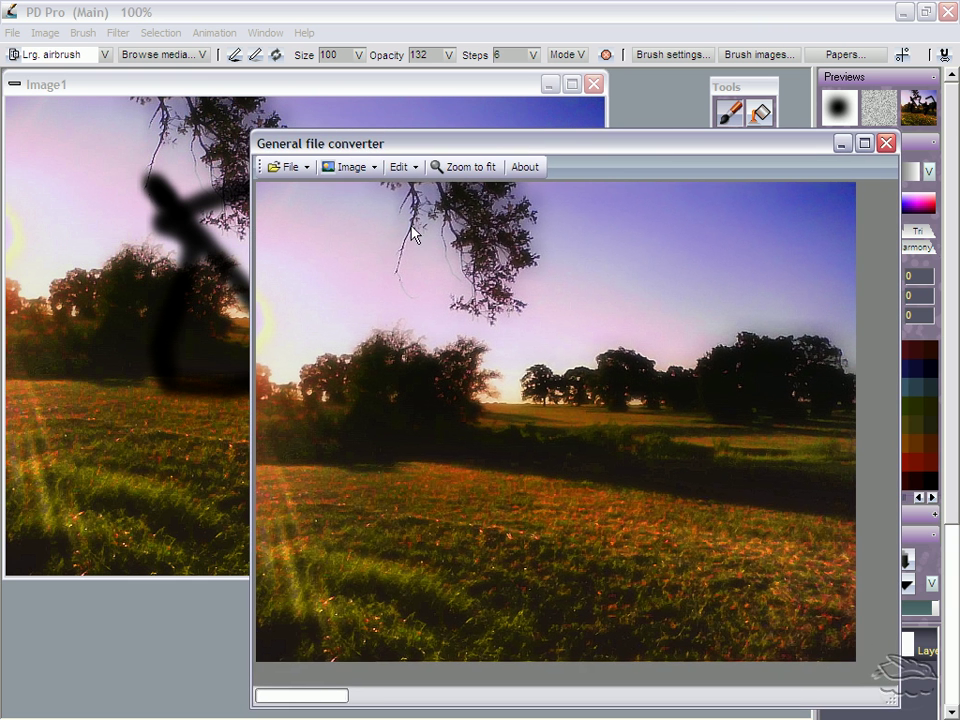
click(349, 166)
mouse_move(440, 233)
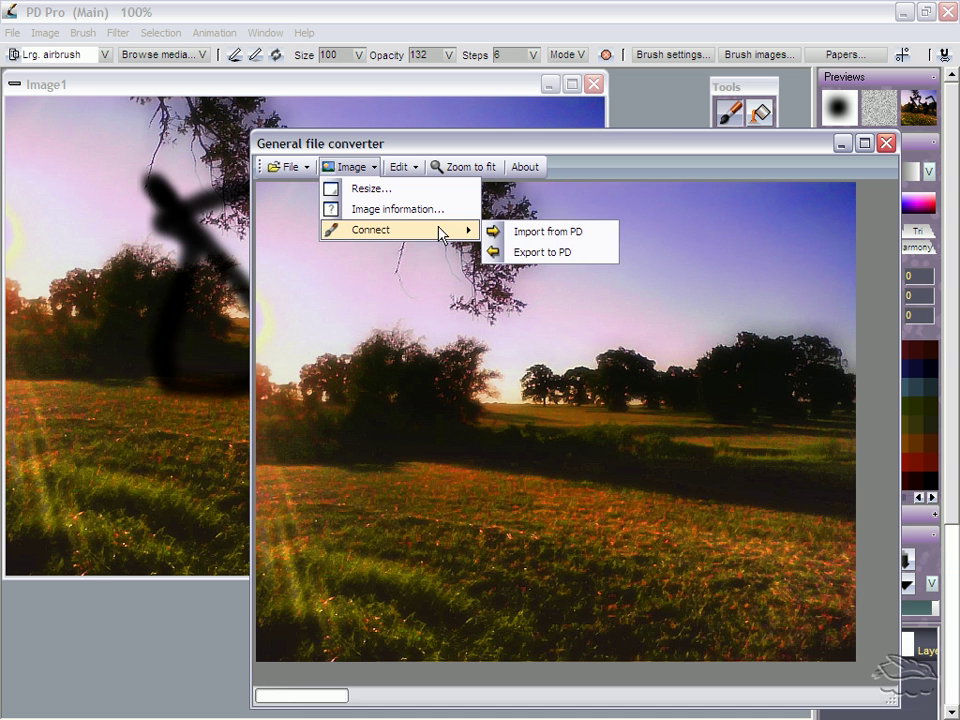
click(535, 262)
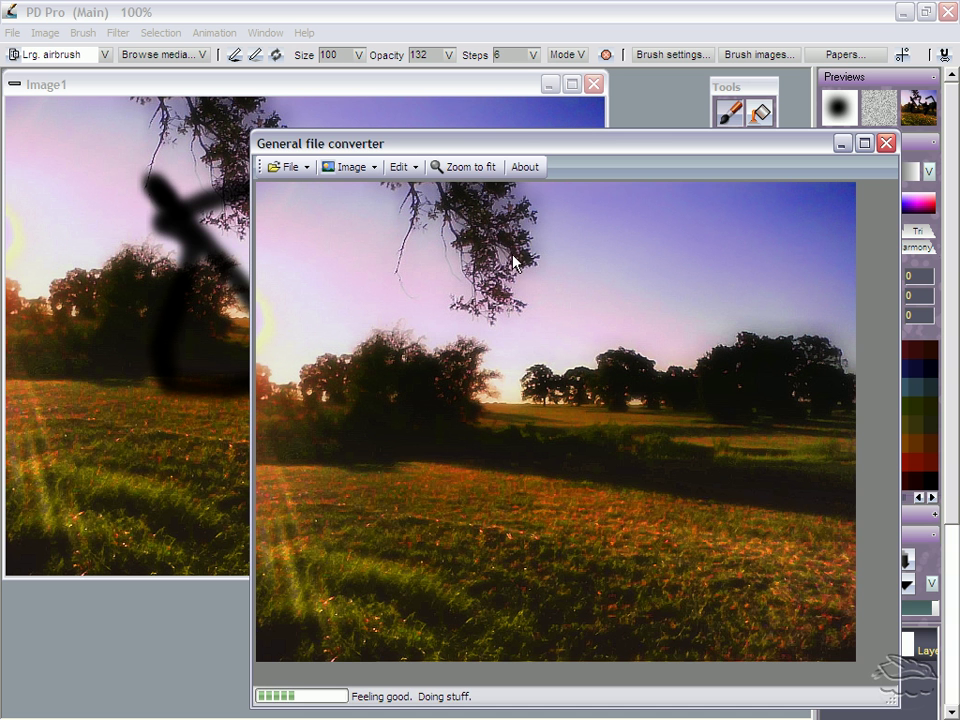
drag(284, 150, 597, 422)
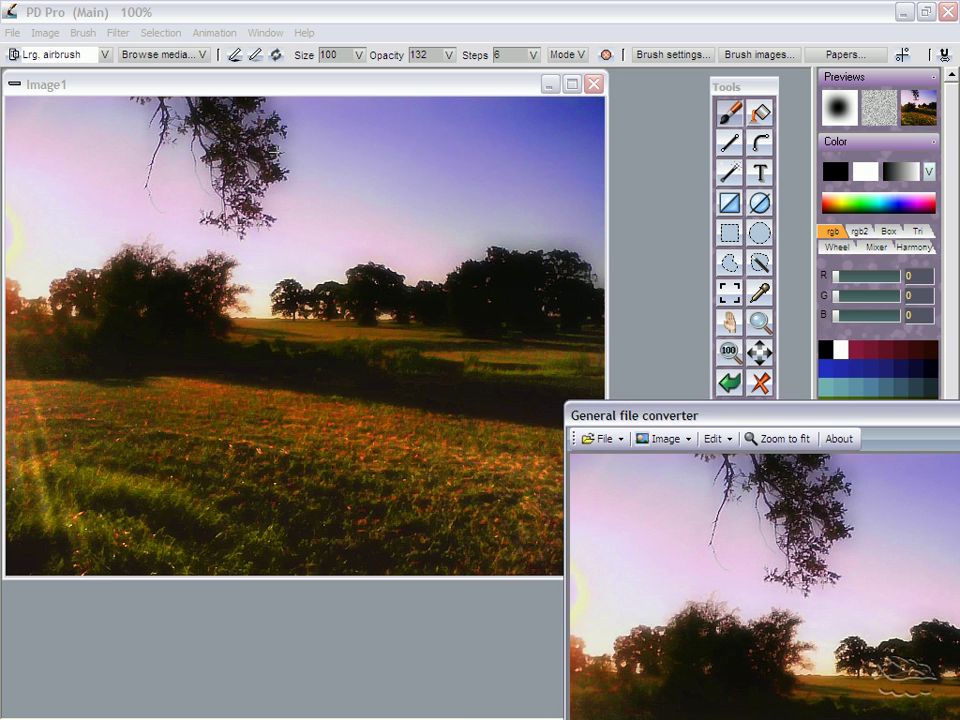
Store a snapshot of Image1 with Image > Store image, placing it beside the layers panel
click(219, 100)
click(45, 33)
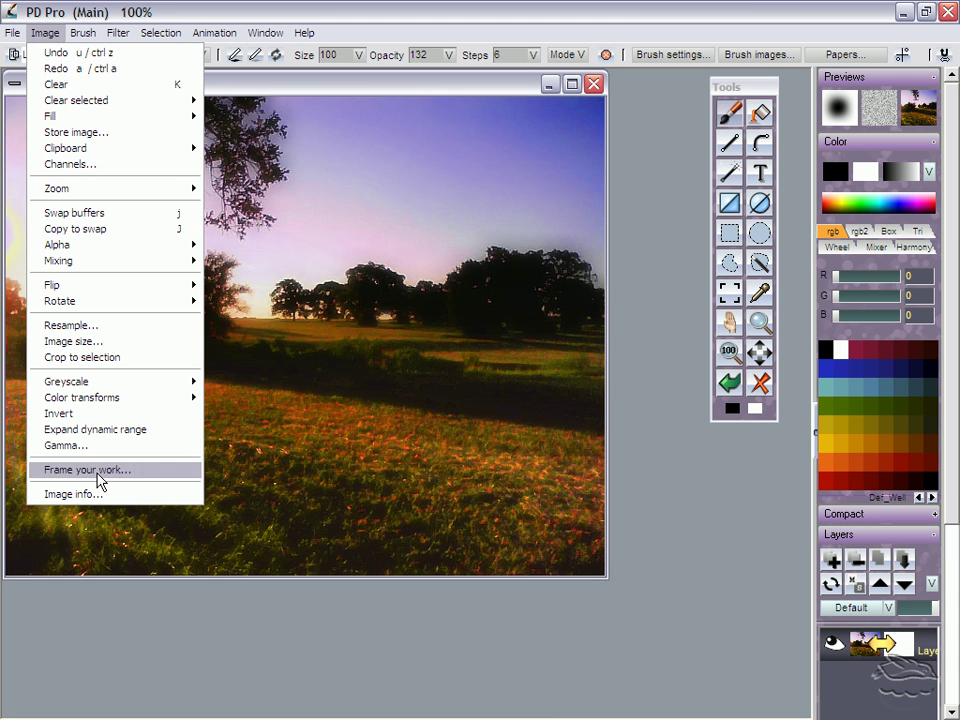
click(80, 133)
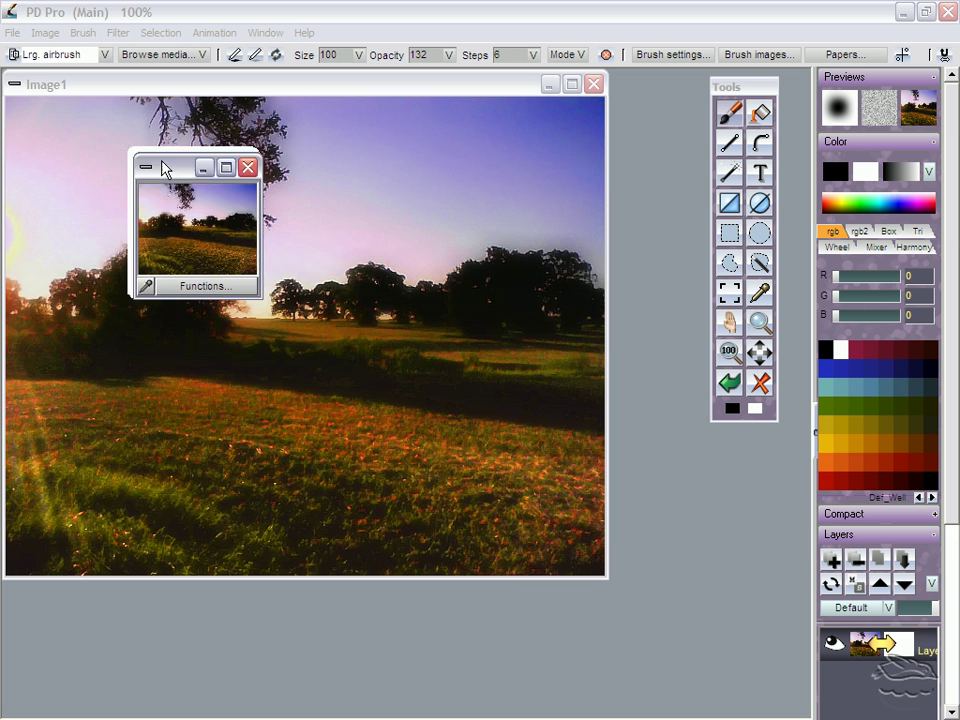
drag(165, 168, 700, 566)
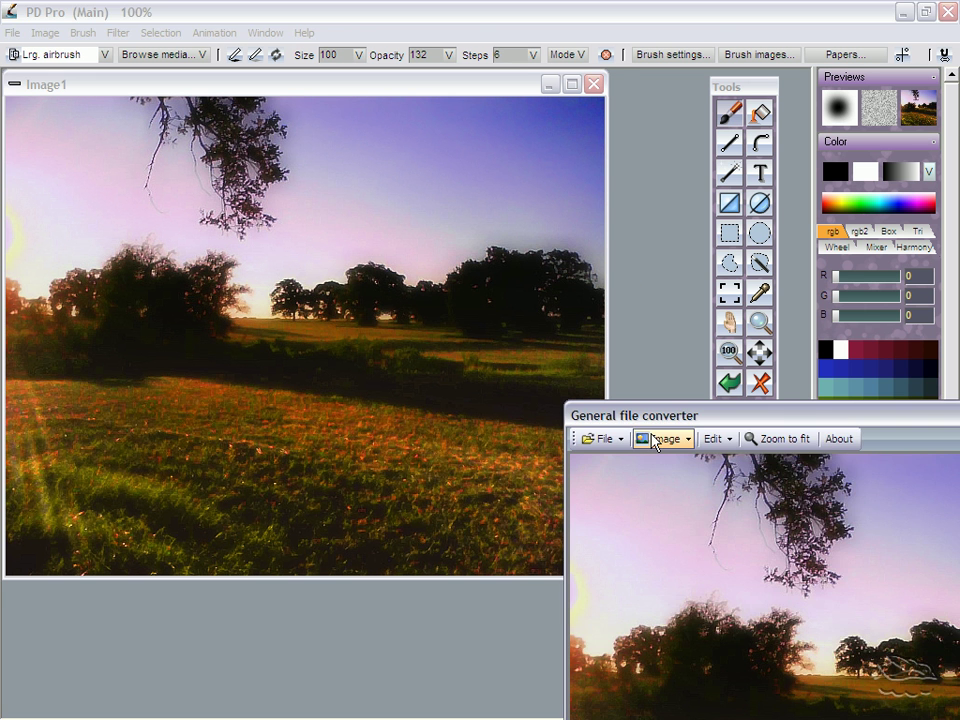
drag(658, 424, 279, 166)
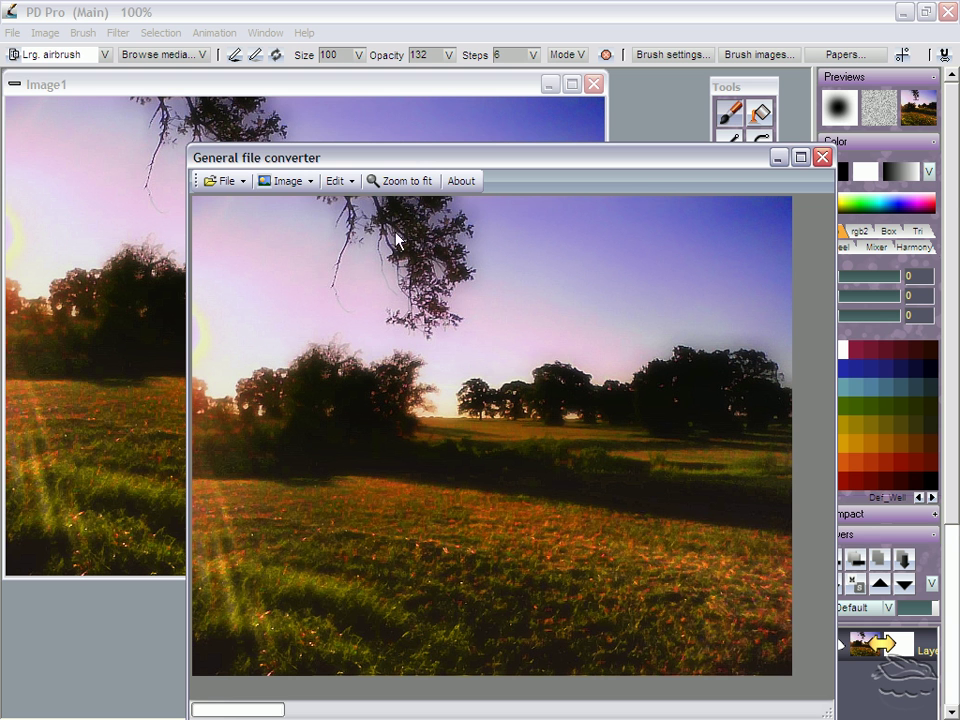
Browse the converter's Edit, Image and File menus, then minimize it and nudge Image1 down-right
click(337, 181)
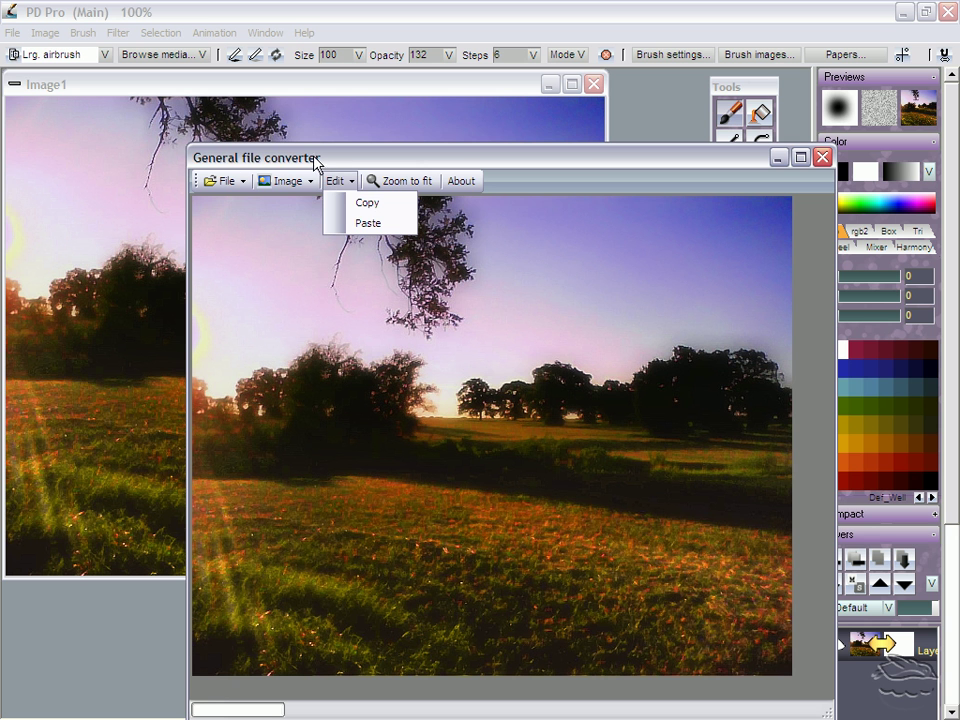
click(285, 181)
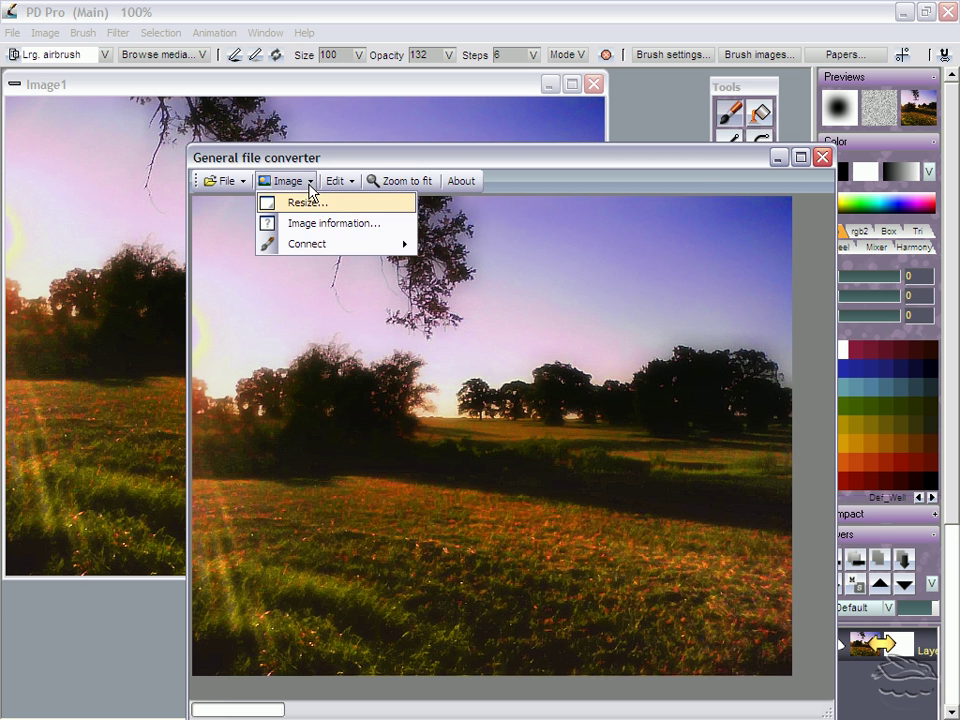
mouse_move(328, 250)
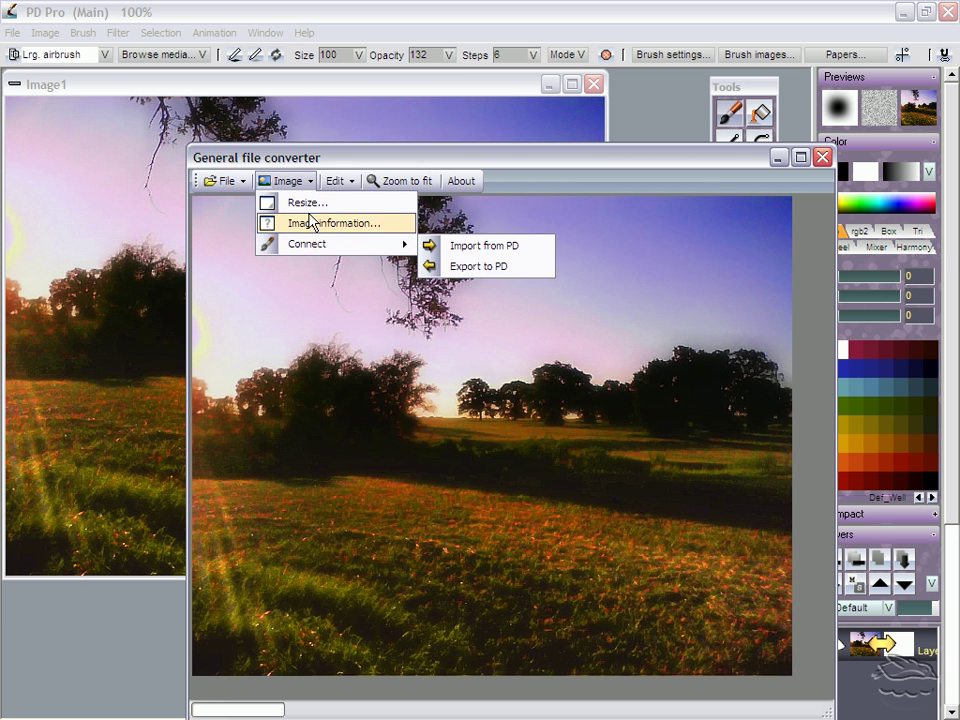
click(282, 182)
click(226, 182)
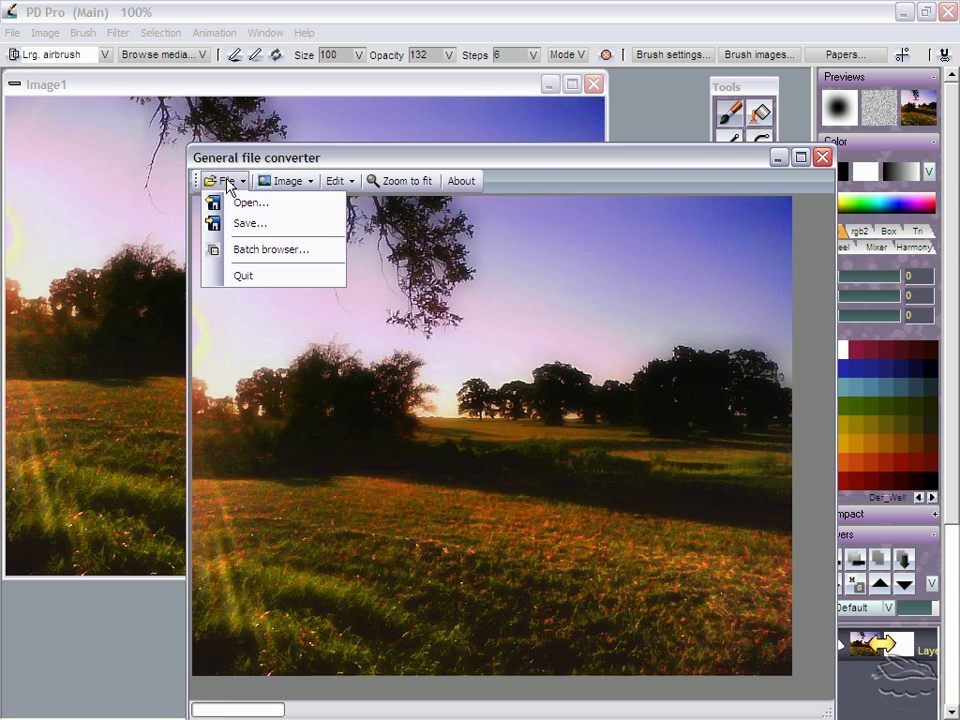
click(263, 253)
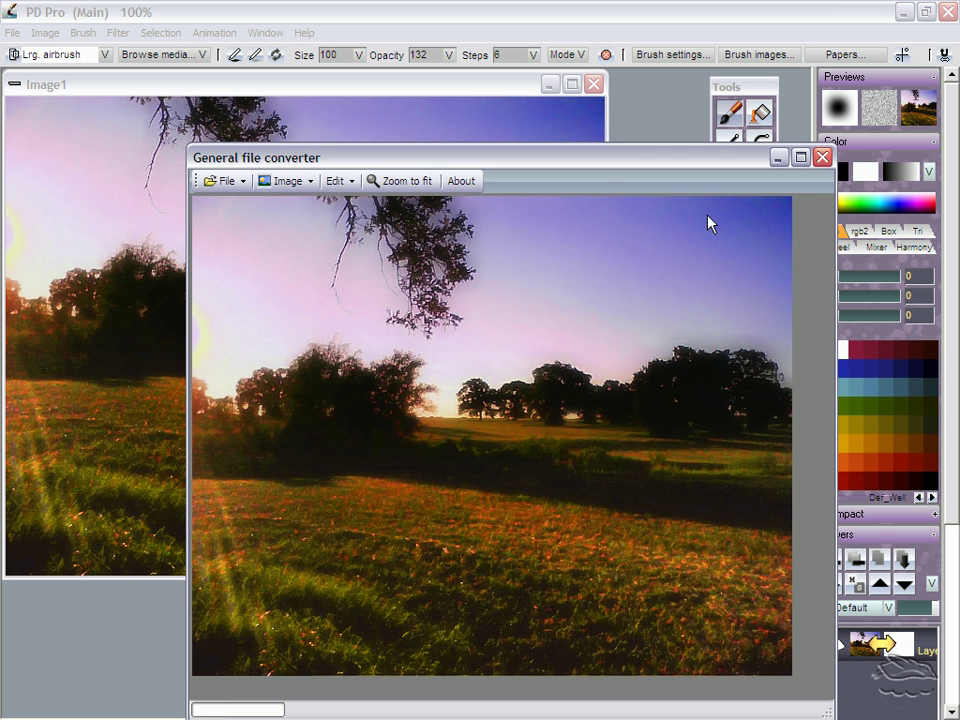
click(778, 157)
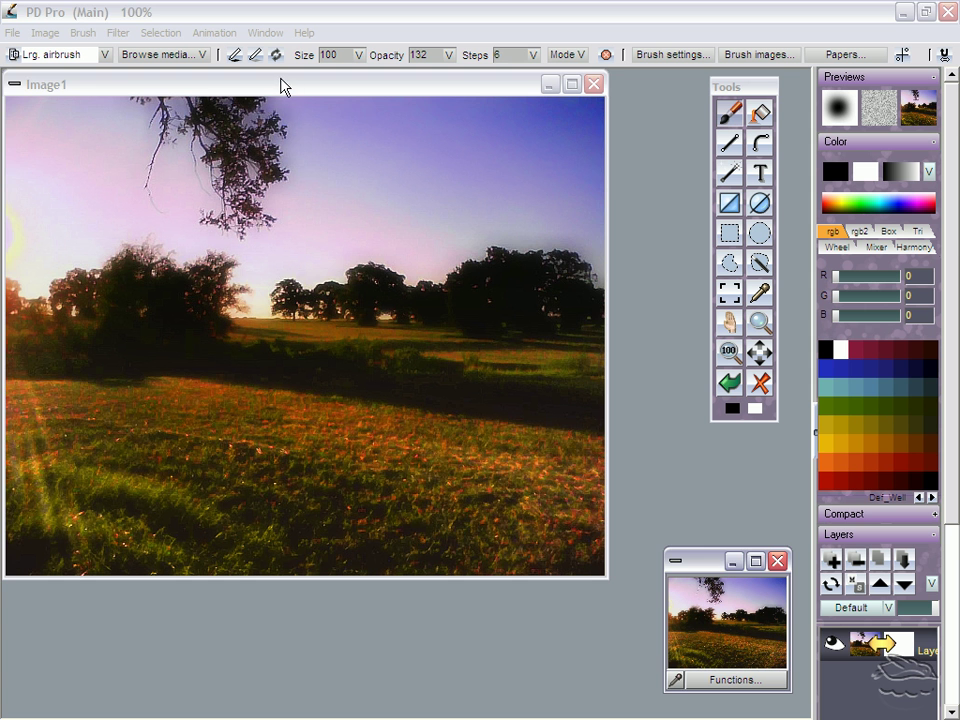
drag(282, 87, 327, 103)
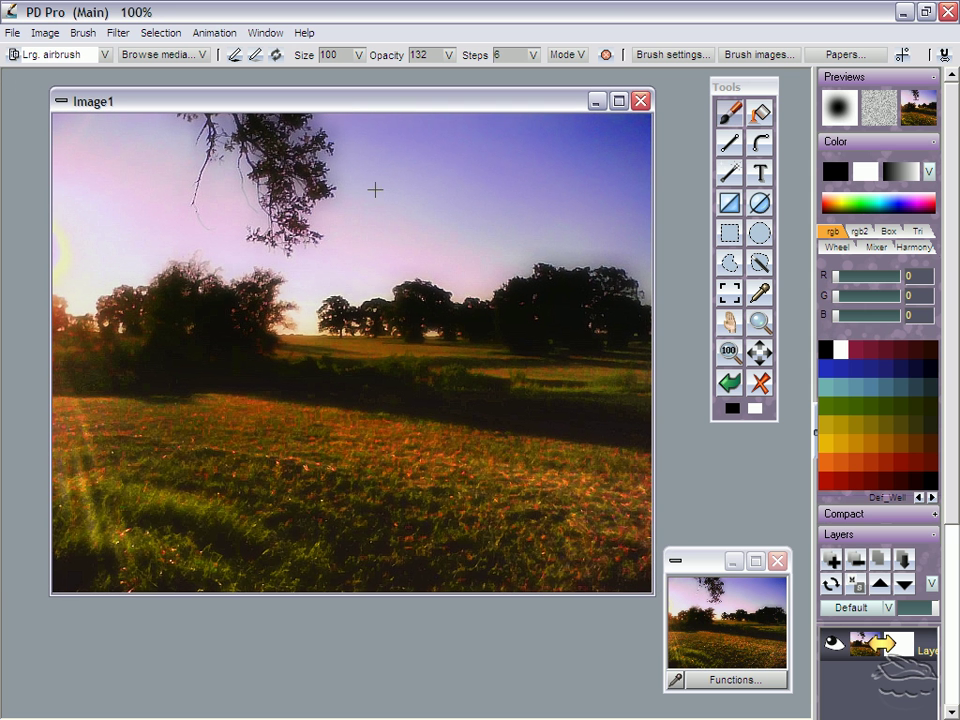